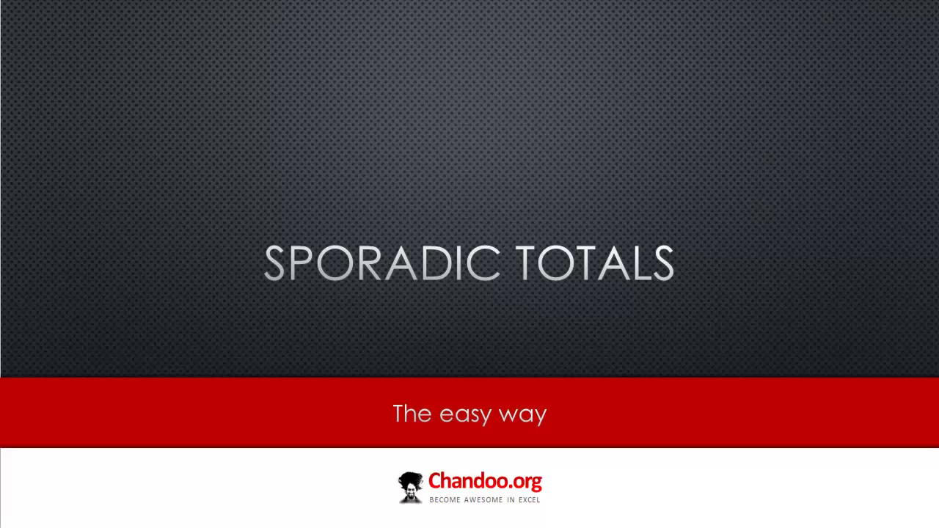
Bring the sporadic-totals workbook with its Customer and Sales table into view
click(210, 510)
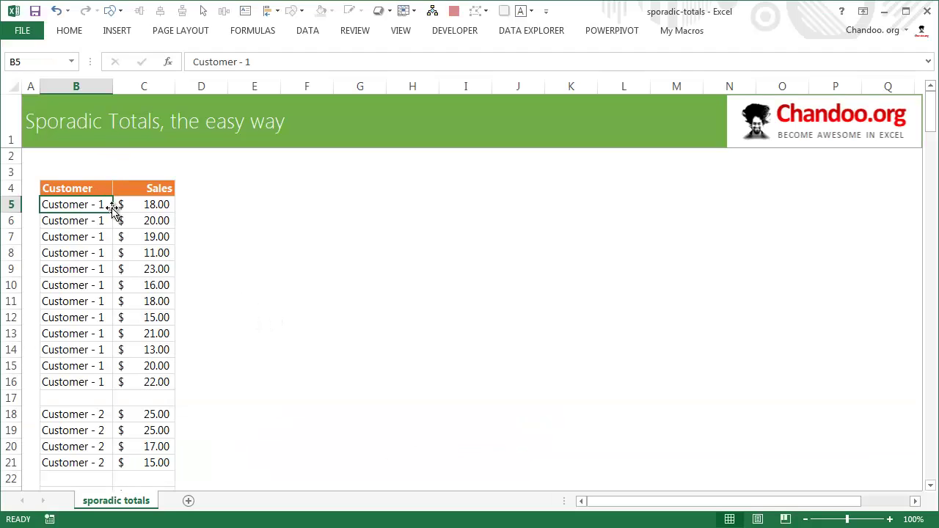
click(169, 90)
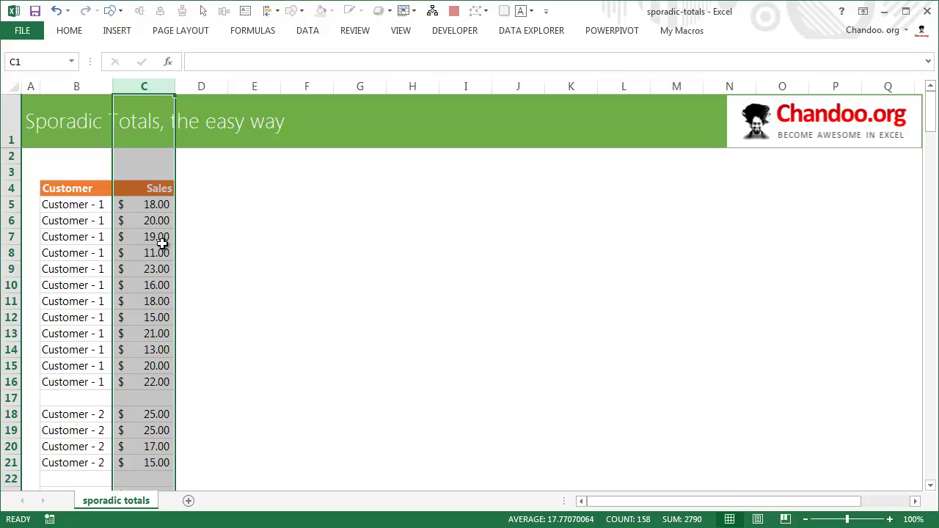
click(133, 397)
drag(160, 204, 163, 382)
click(147, 404)
scroll(146, 404, down, 4)
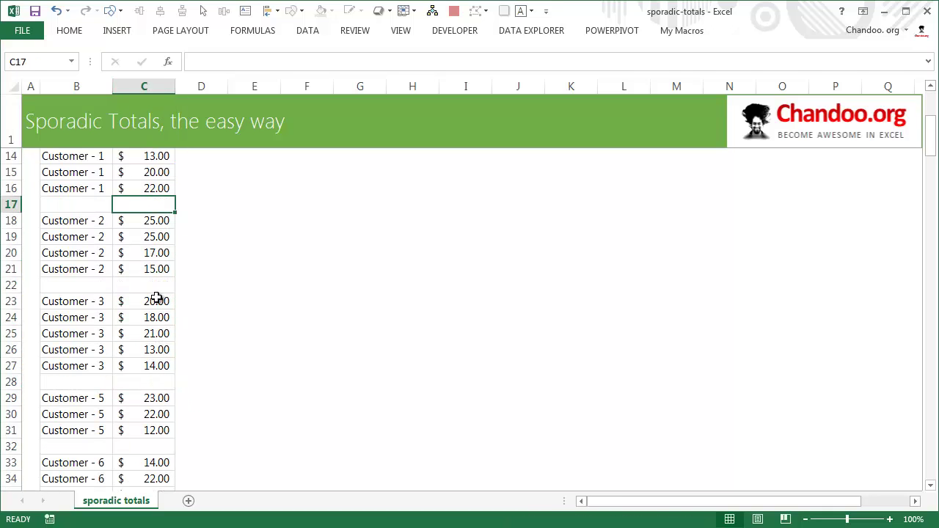
click(150, 270)
click(154, 287)
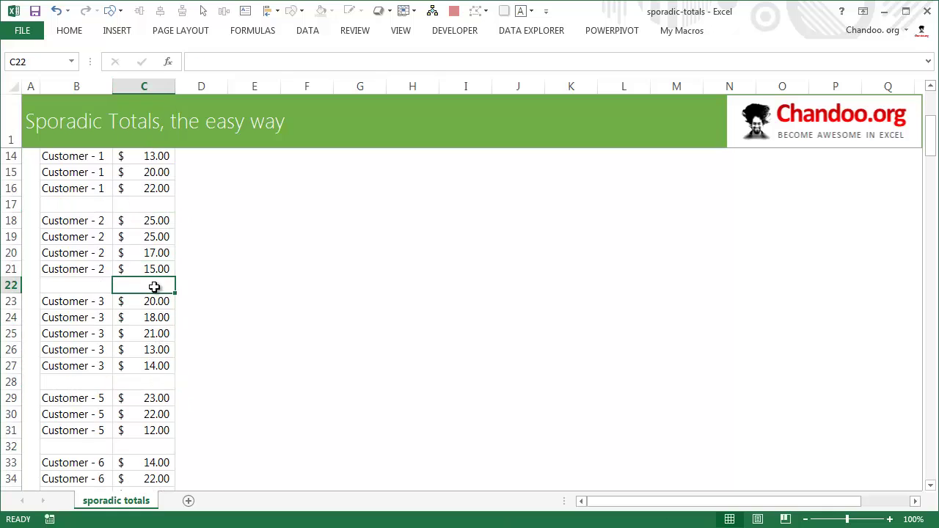
scroll(153, 288, down, 20)
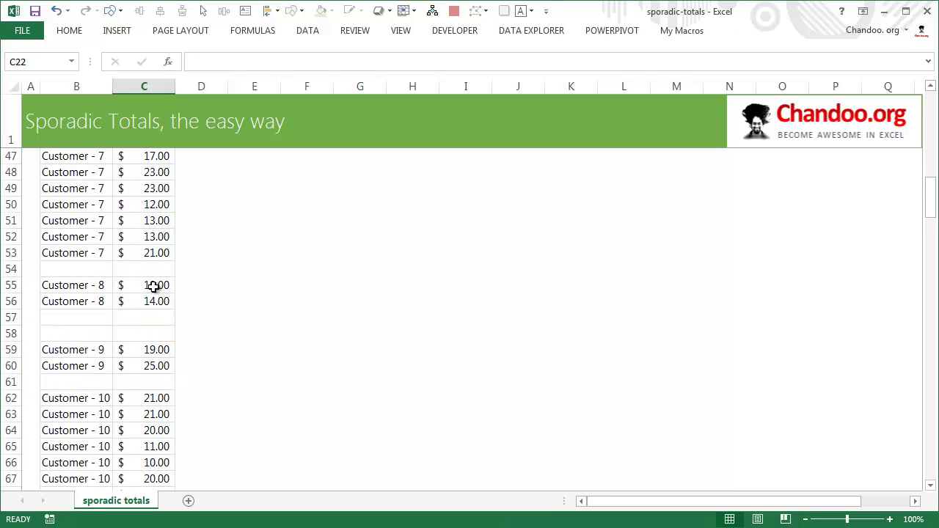
scroll(153, 287, up, 14)
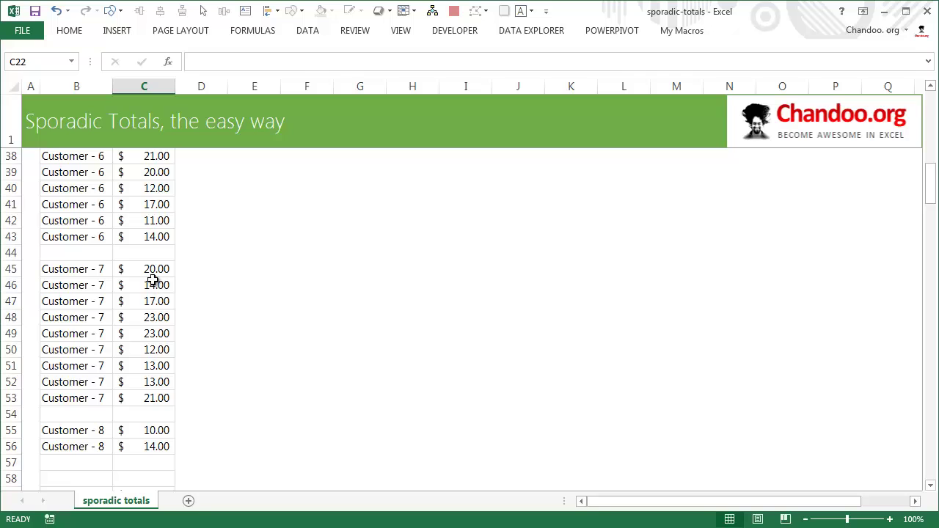
click(154, 254)
scroll(164, 387, down, 2)
scroll(164, 388, down, 1)
drag(157, 314, 157, 330)
scroll(159, 338, down, 6)
scroll(160, 350, down, 8)
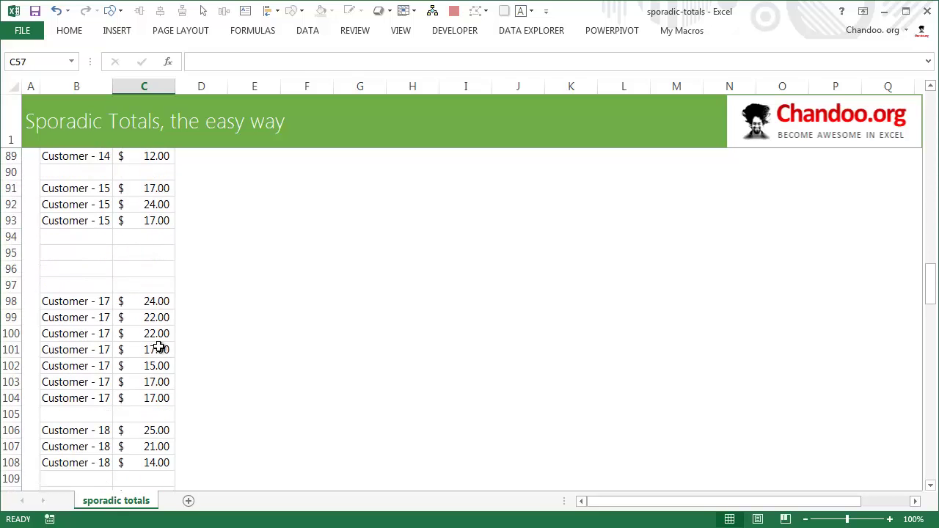
drag(158, 233, 153, 292)
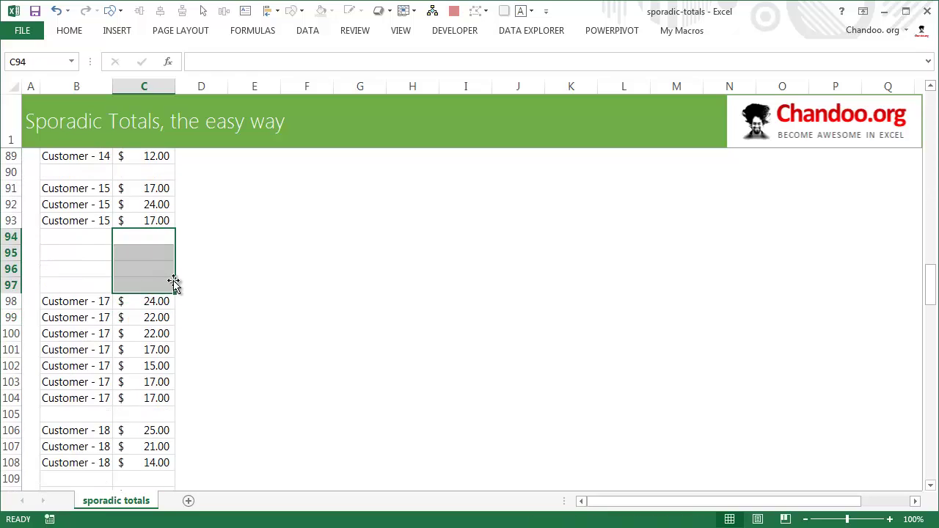
click(158, 246)
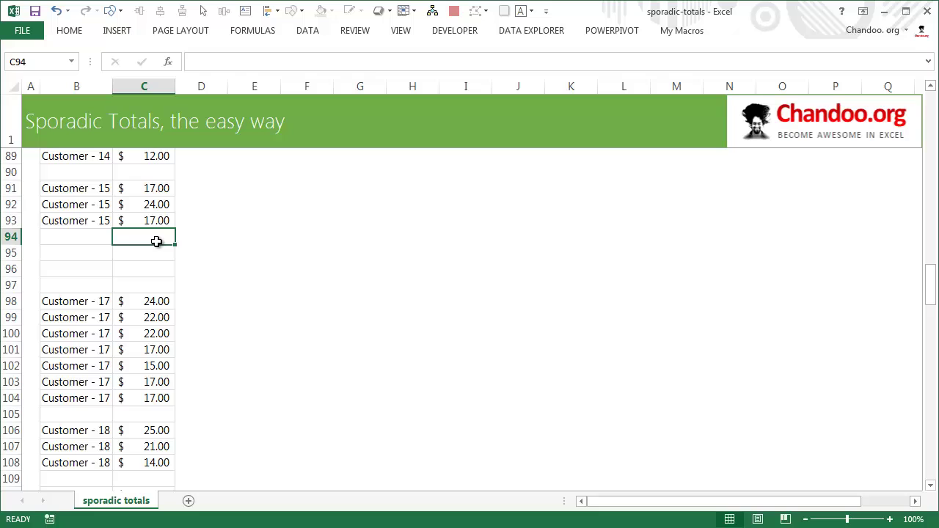
scroll(154, 240, up, 2)
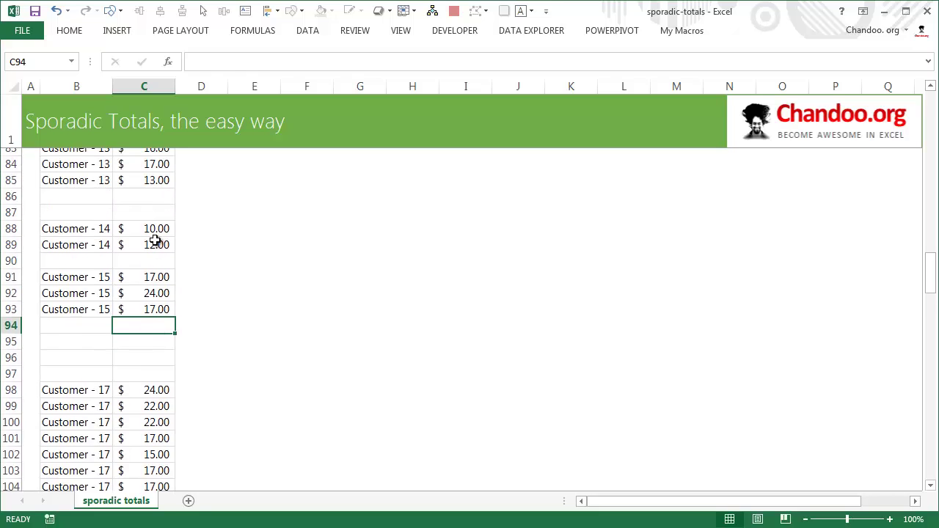
click(153, 269)
click(143, 332)
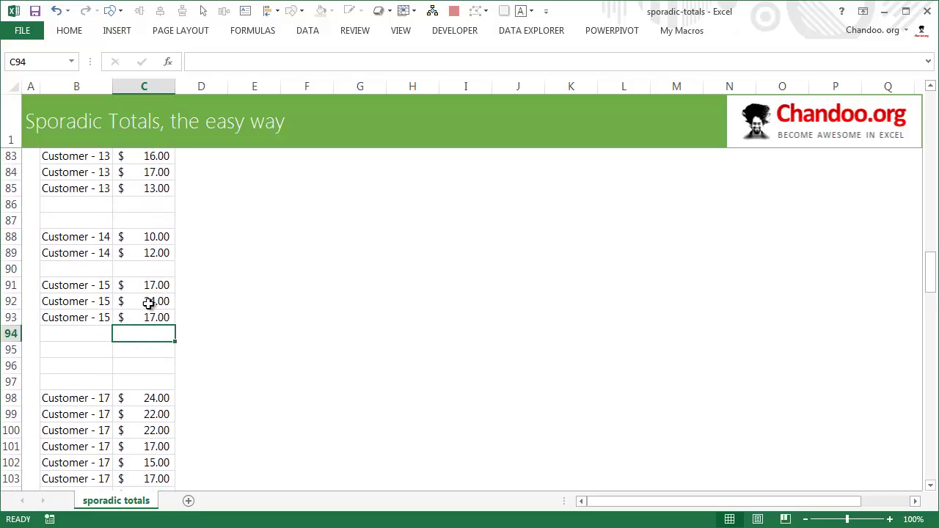
drag(145, 381, 152, 340)
click(152, 332)
scroll(152, 332, down, 7)
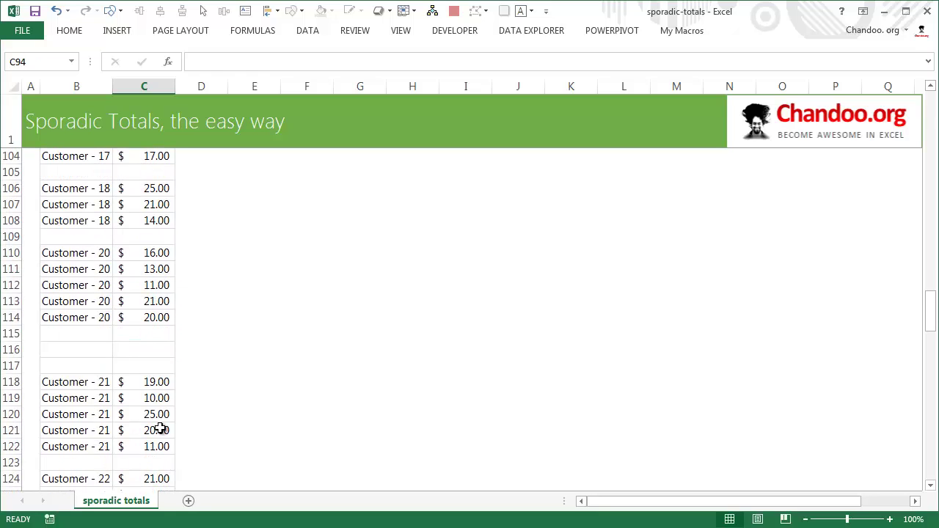
click(138, 332)
scroll(147, 359, down, 6)
scroll(146, 359, up, 20)
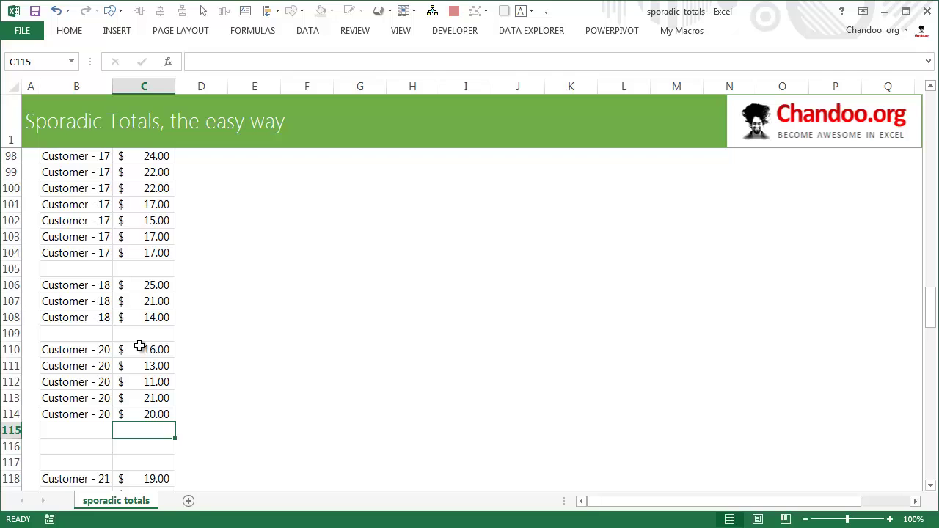
scroll(140, 346, up, 1)
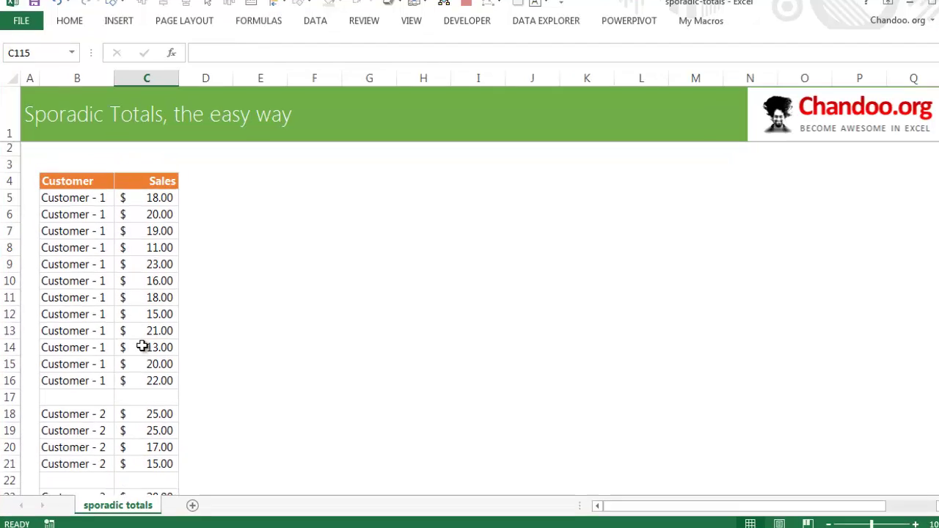
Enter a trial =SUM(C5:C16) total of 216.00 in C17 below Customer - 1
click(139, 346)
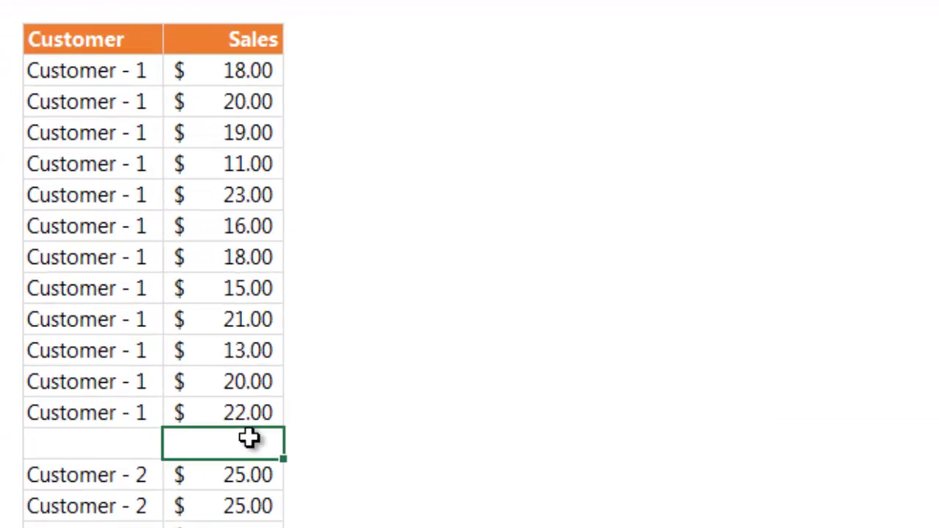
text(=sum)
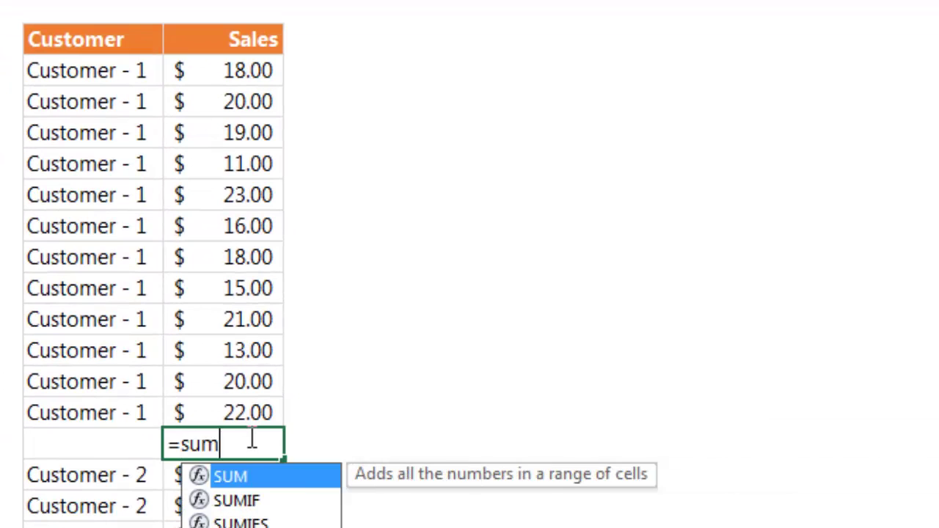
drag(247, 414, 233, 74)
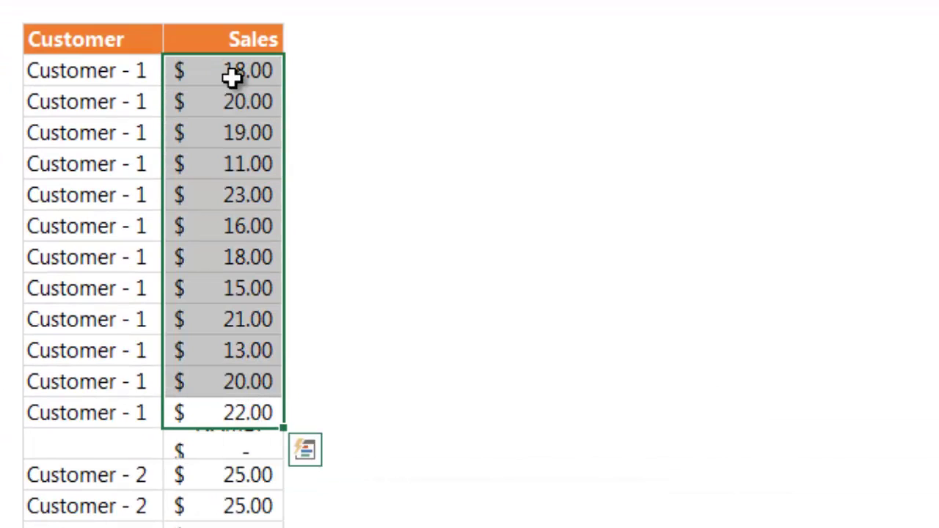
click(269, 443)
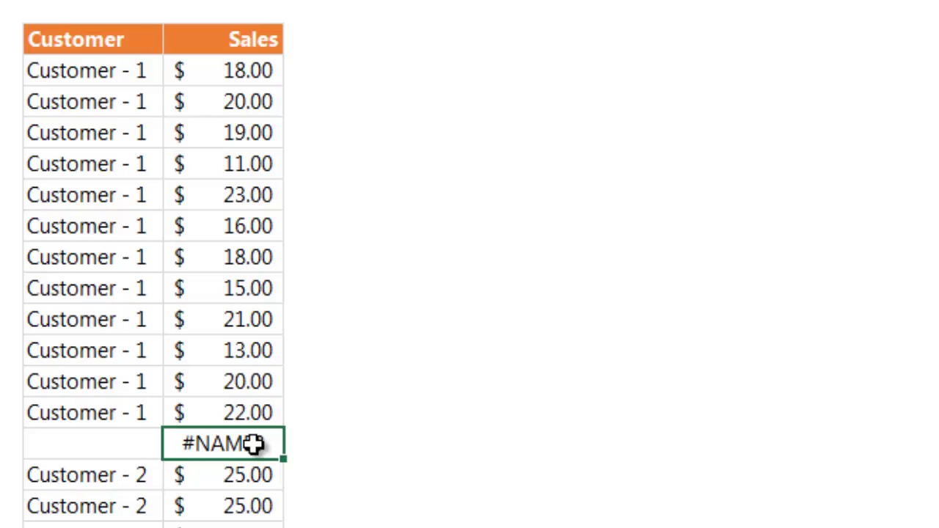
text(=sum)
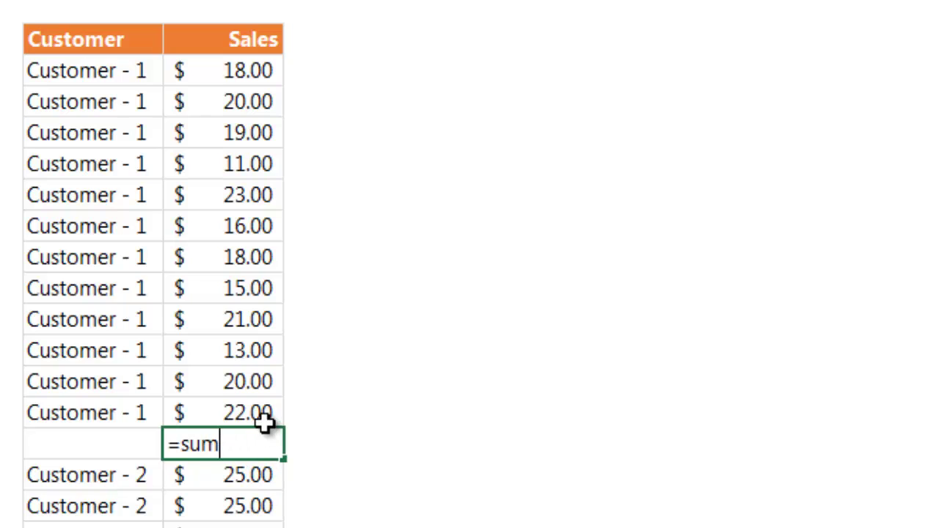
text(()
drag(260, 411, 254, 69)
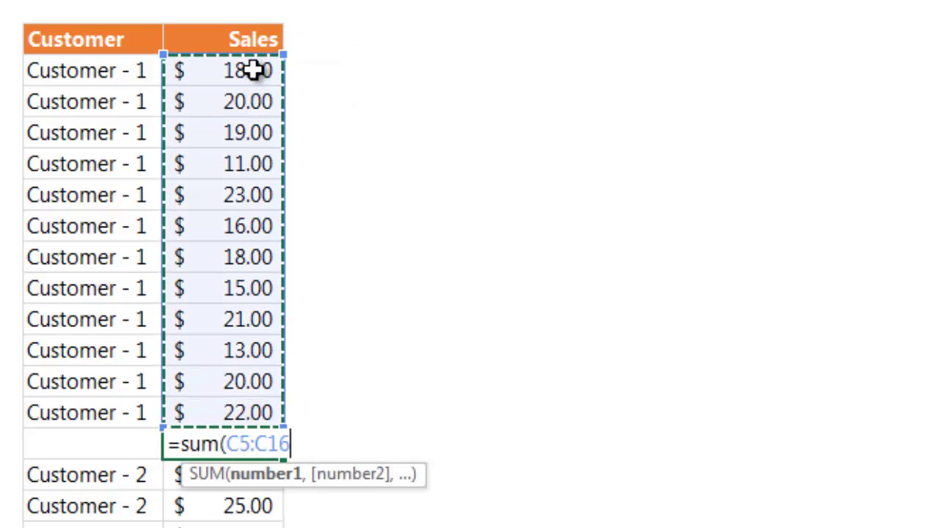
key(Return)
Select the blank cell after Customer - 2, then its four sales amounts
click(273, 436)
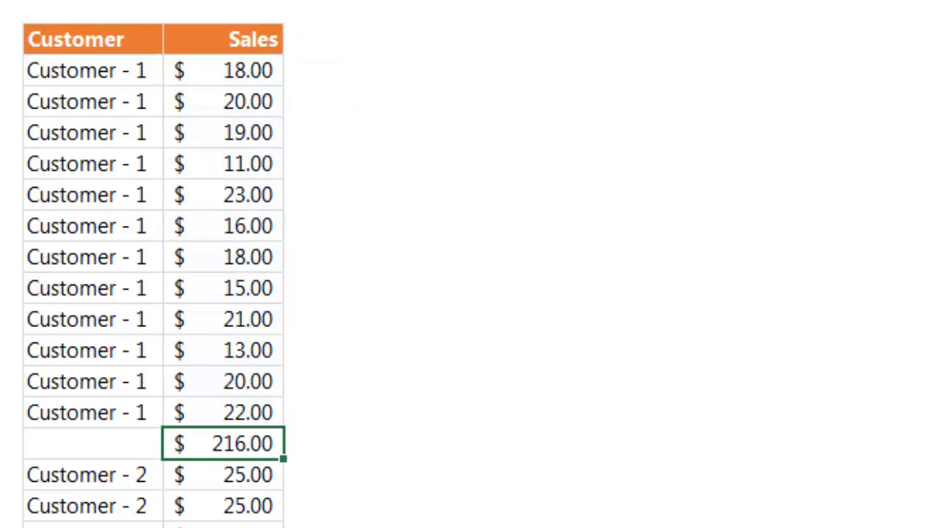
scroll(203, 443, down, 1)
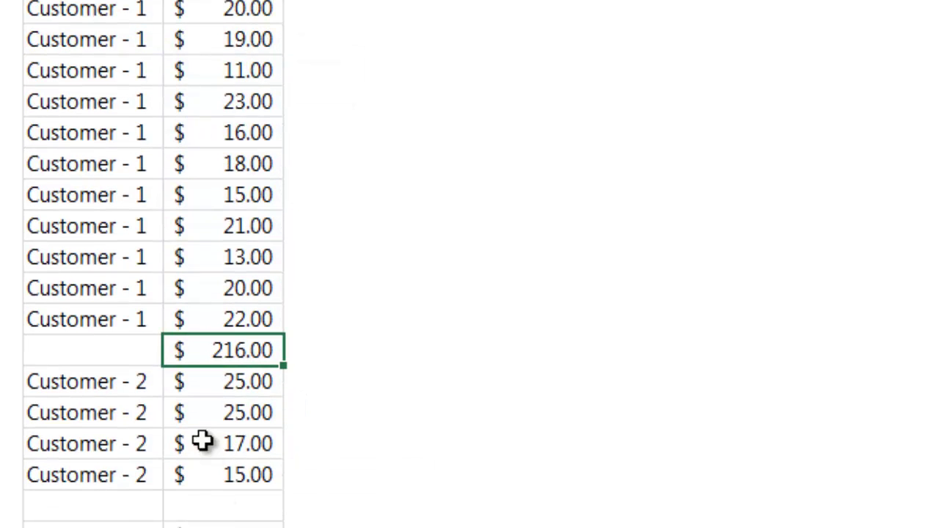
click(239, 502)
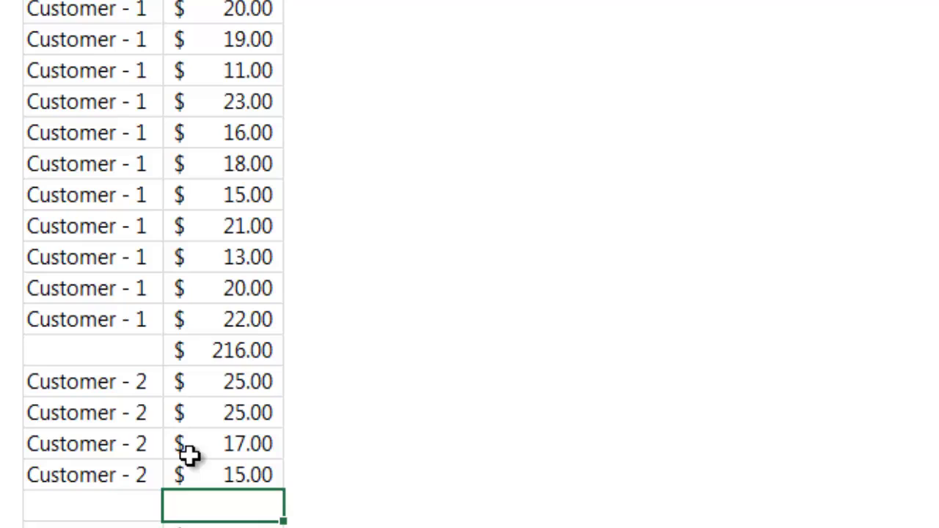
click(233, 358)
drag(243, 383, 250, 472)
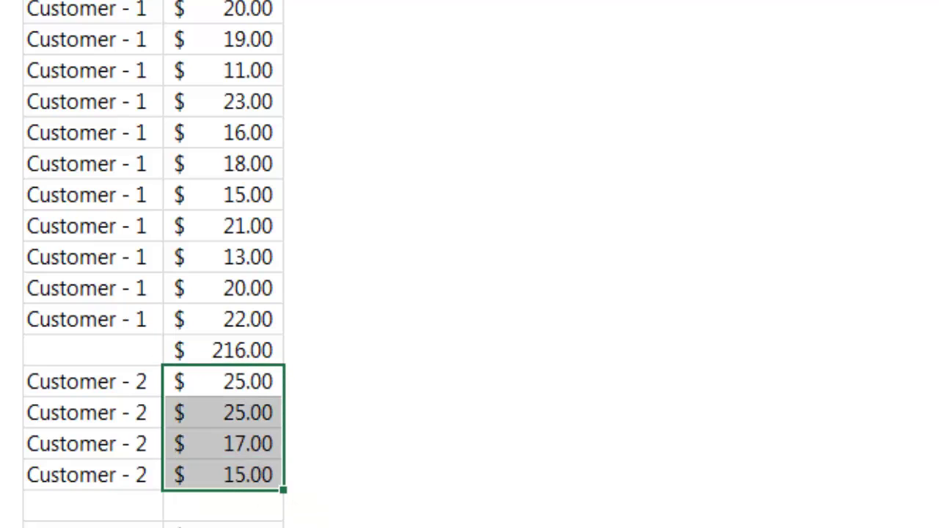
Copy the 216.00 total below Customer - 2, check its formula, then clear the trial totals
click(253, 351)
key(ctrl+c)
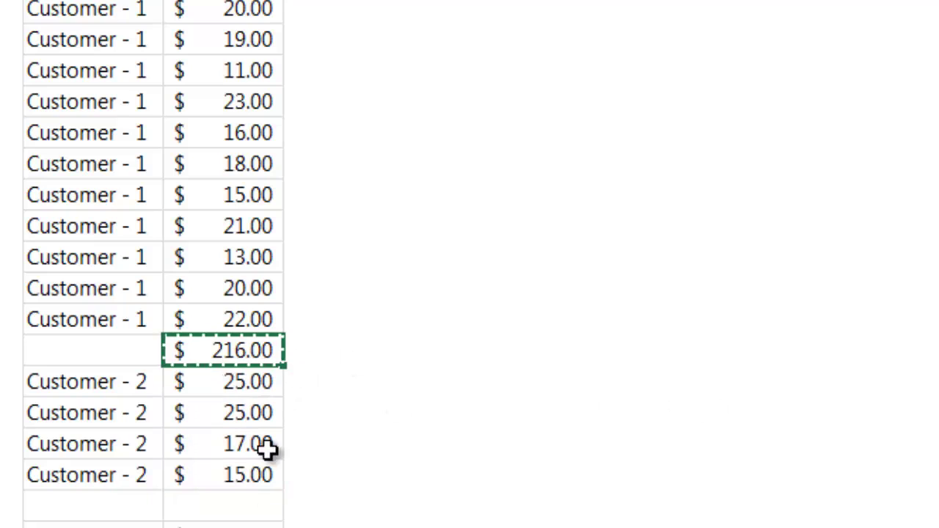
click(253, 505)
key(ctrl+v)
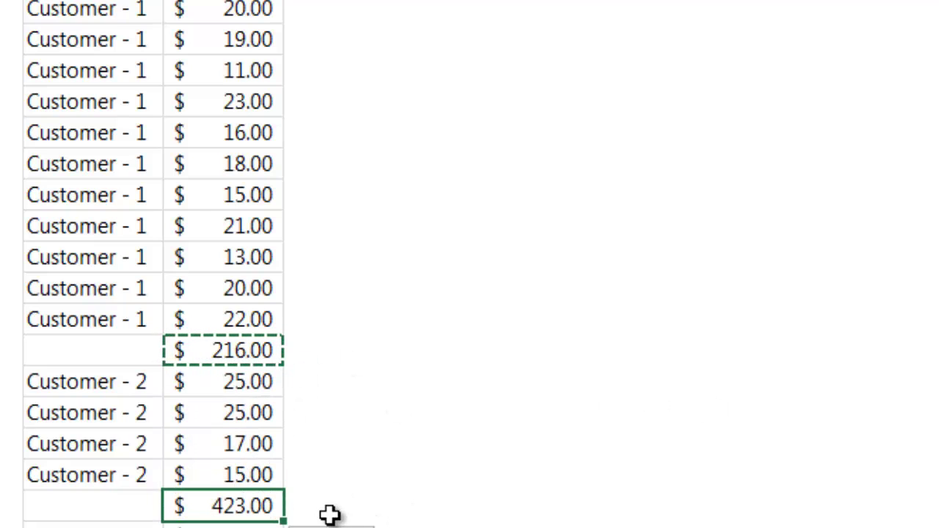
key(F2)
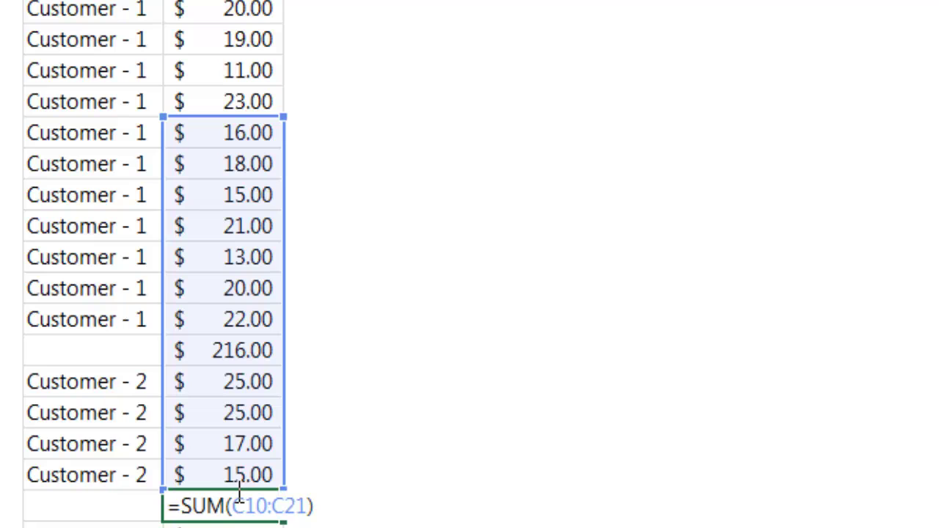
key(Escape)
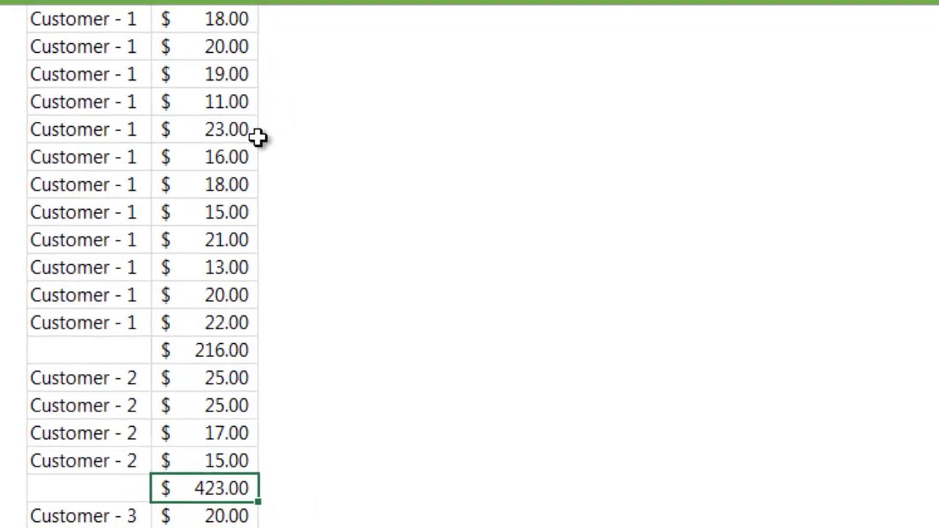
key(Delete)
click(245, 350)
key(Delete)
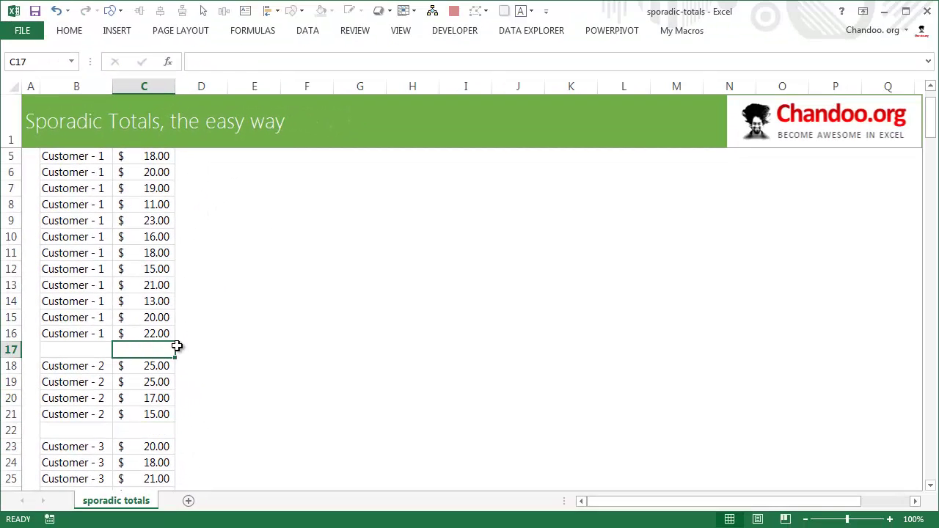
mouse_move(930, 116)
mouse_down()
mouse_move(934, 484)
mouse_move(931, 110)
mouse_up()
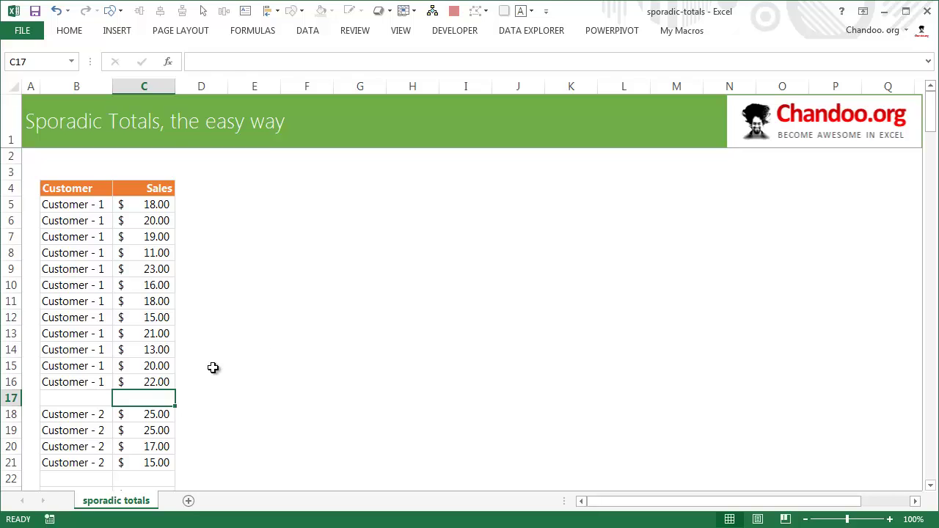
scroll(176, 360, down, 5)
scroll(163, 357, up, 1)
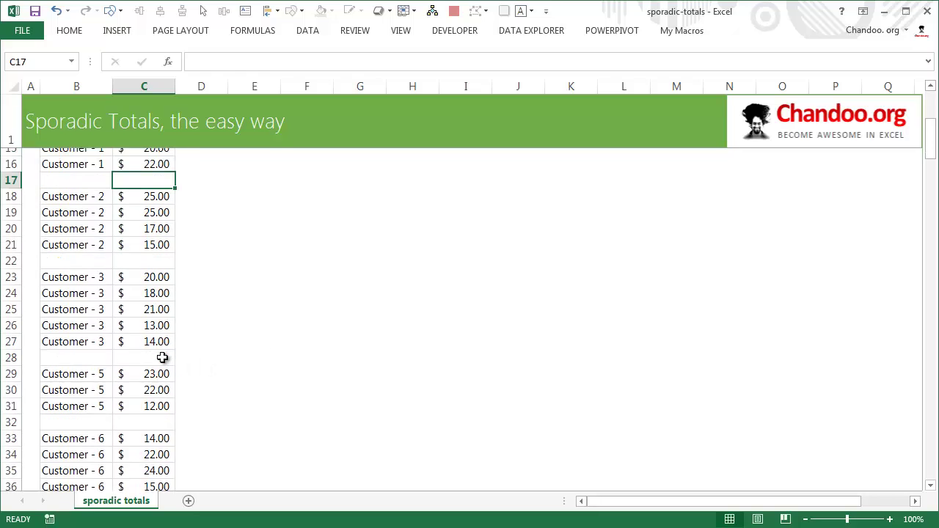
scroll(163, 358, up, 4)
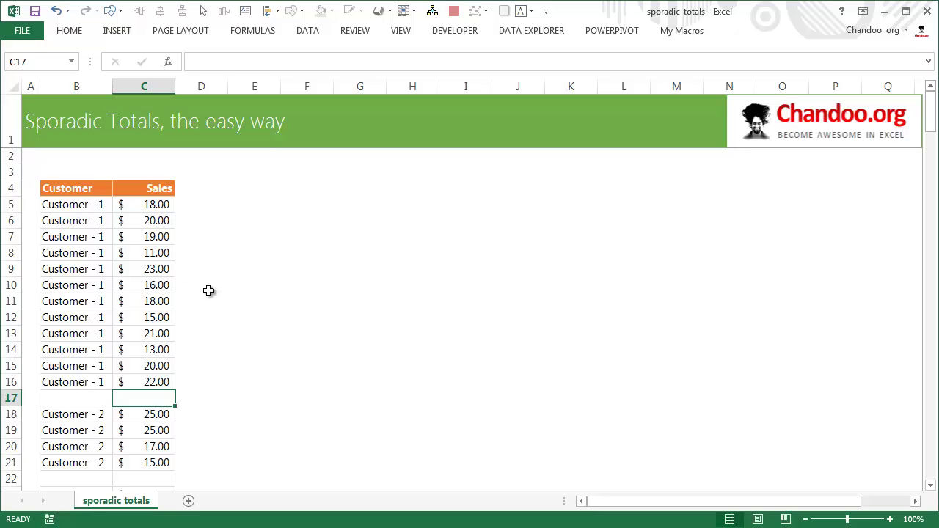
click(132, 208)
scroll(184, 311, down, 7)
scroll(161, 246, up, 7)
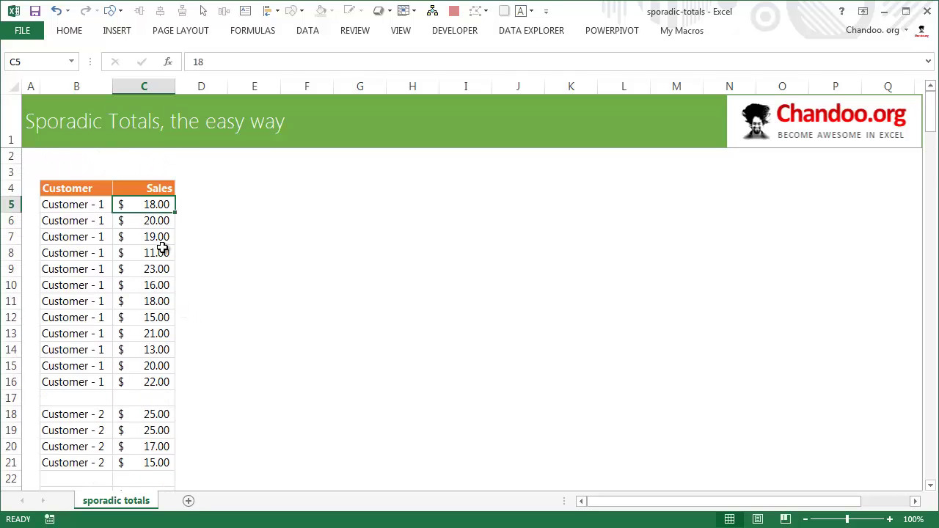
drag(929, 121, 929, 474)
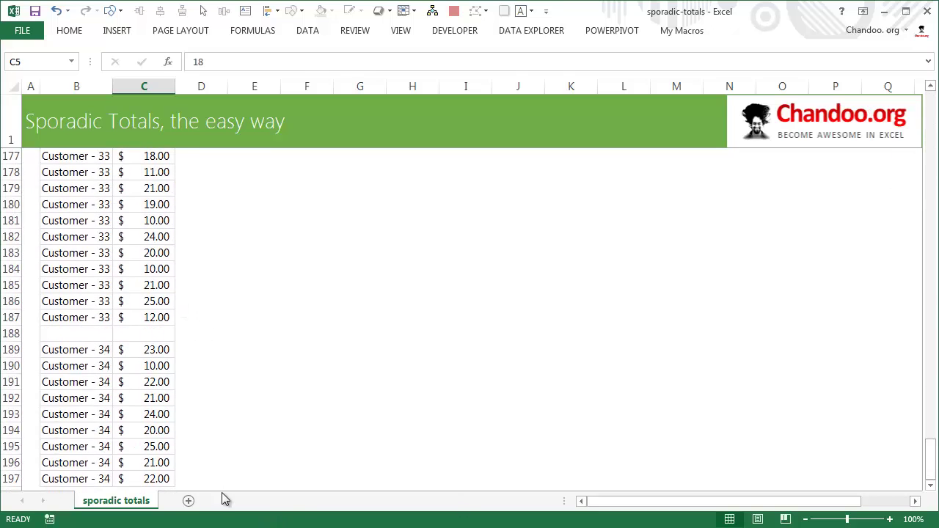
Extend the selection to C197 and use Go To Special Constants to keep only the 157 sales values
shift+click(155, 479)
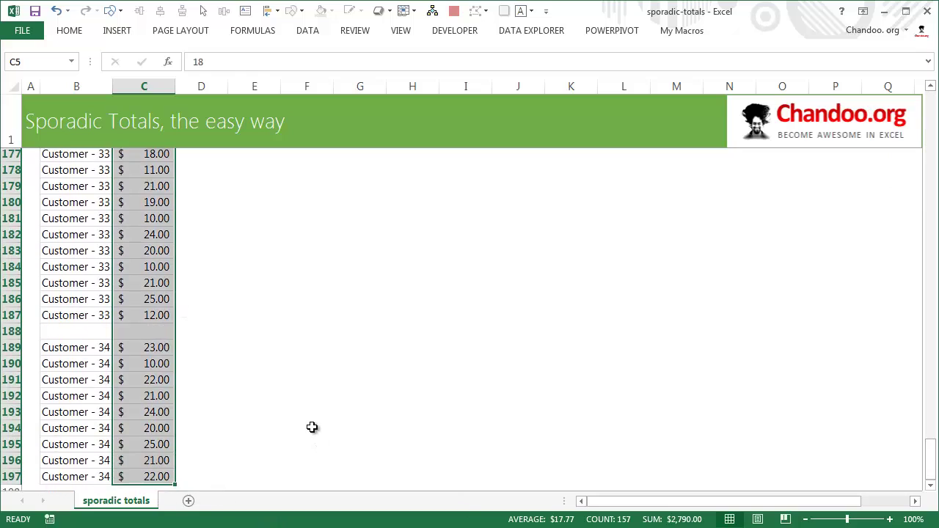
scroll(311, 427, down, 3)
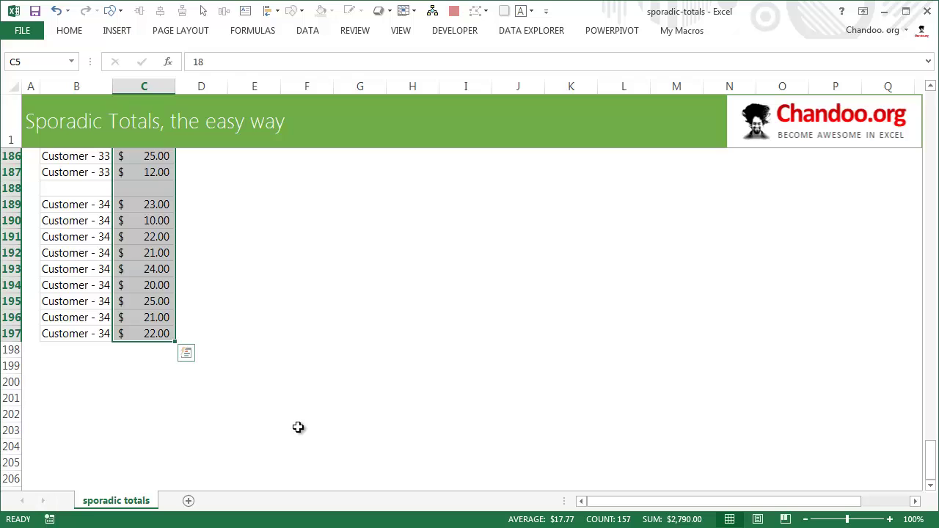
key(F5)
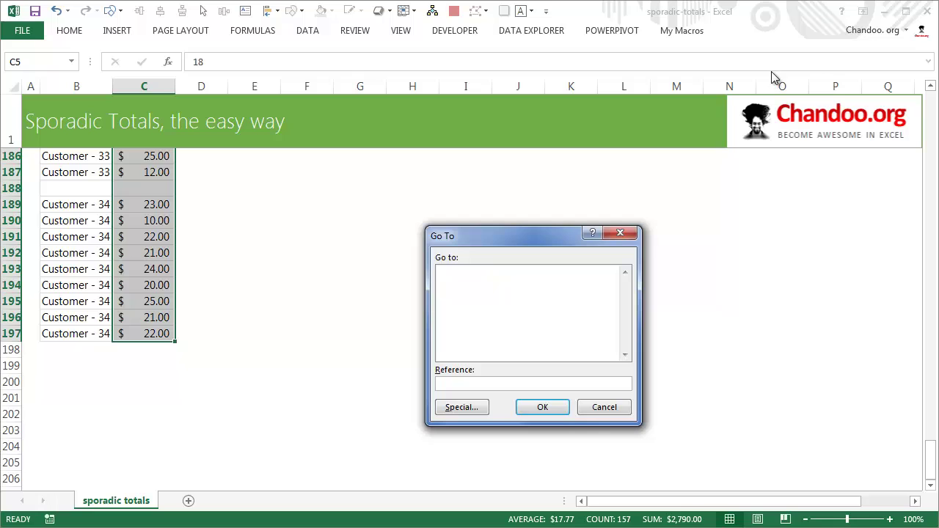
click(466, 408)
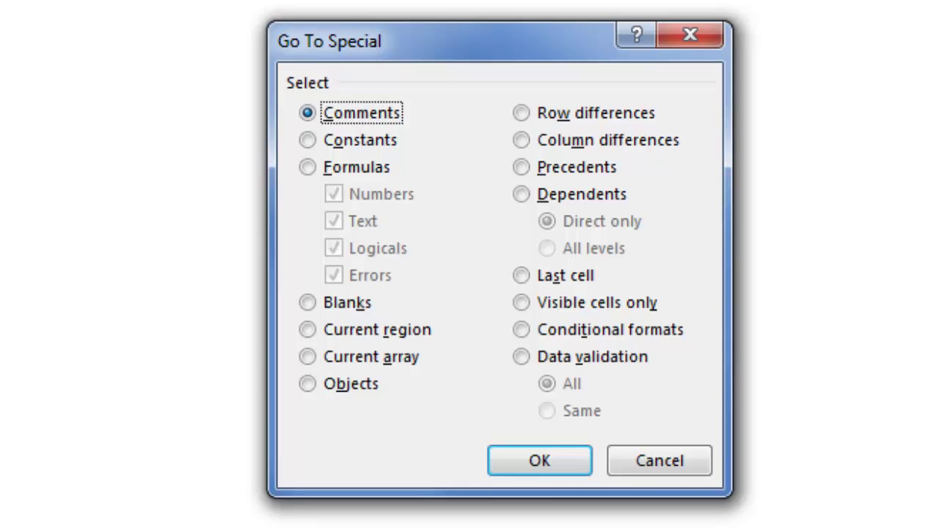
click(383, 150)
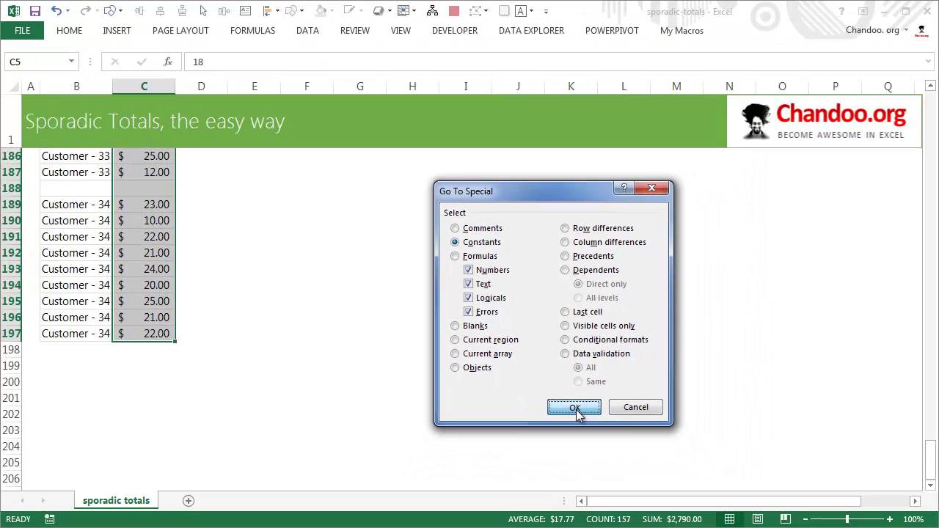
click(576, 408)
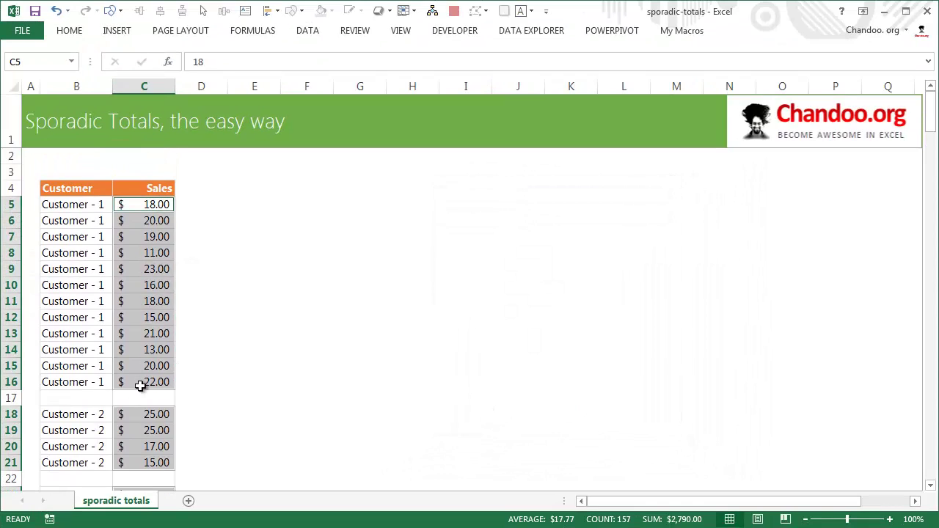
Pin the ribbon and AutoSum the selection, giving each blank row its group total, e.g. 221.00 and 188.00
scroll(143, 382, down, 1)
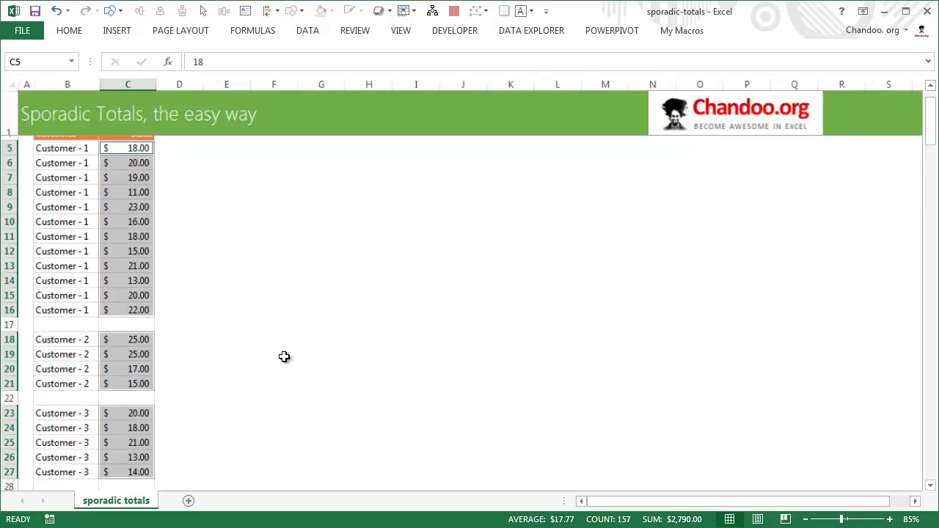
scroll(284, 356, down, 4)
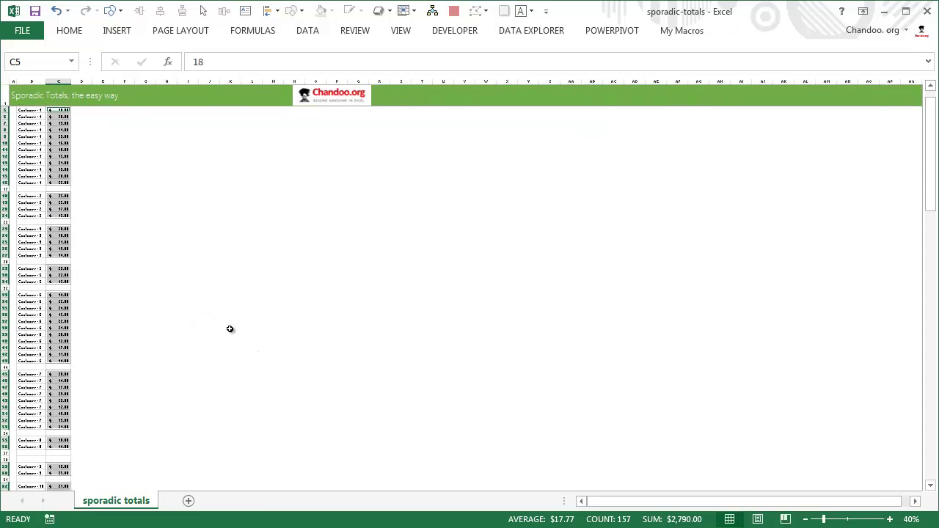
scroll(229, 329, up, 4)
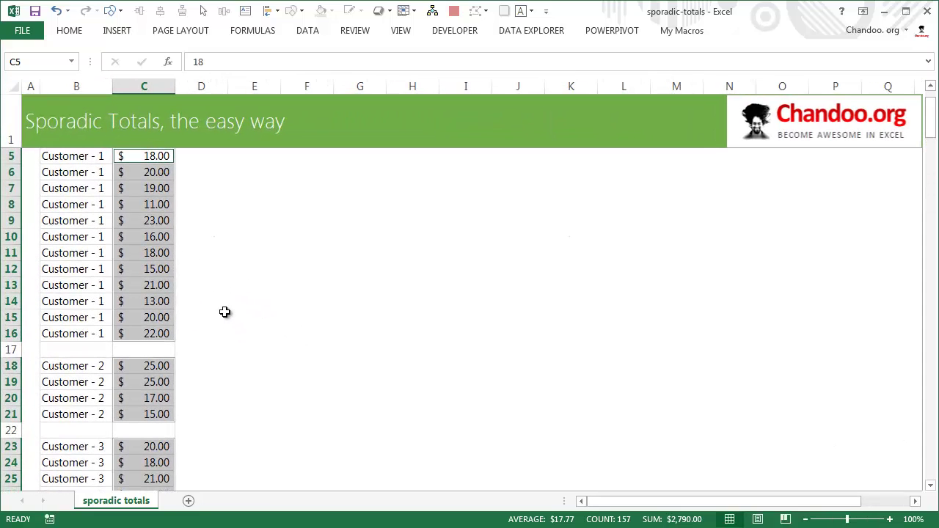
scroll(224, 312, up, 1)
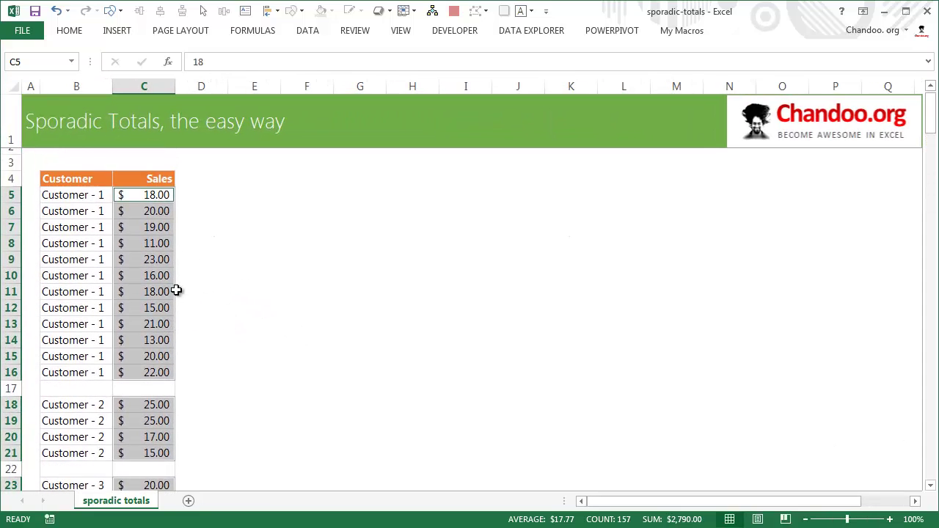
double_click(71, 35)
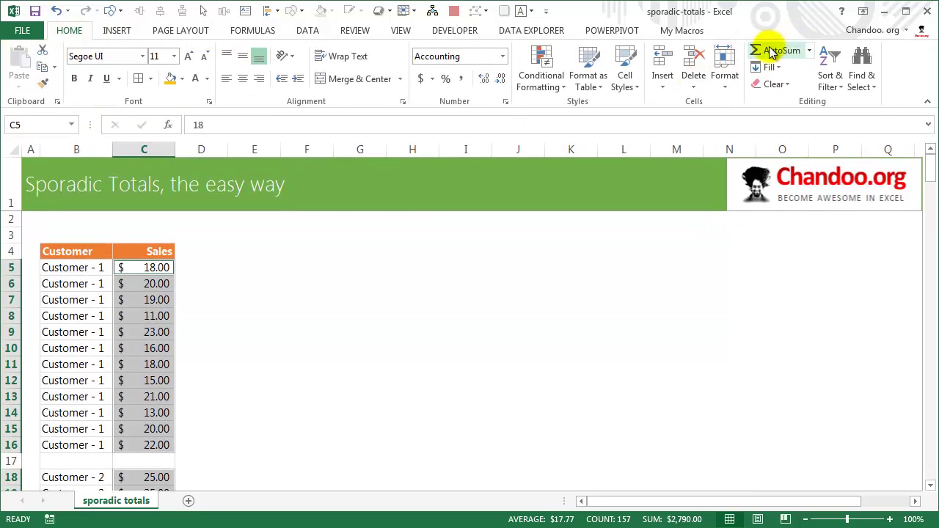
click(772, 51)
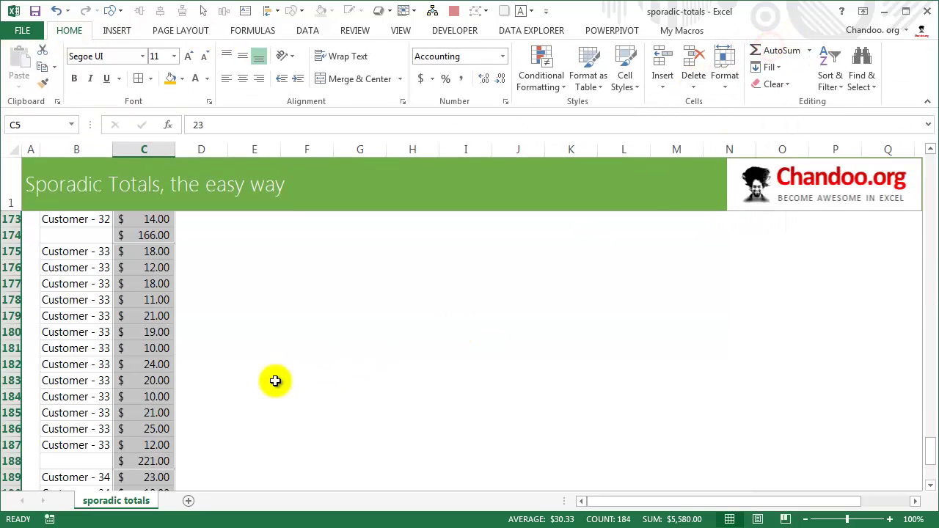
scroll(268, 383, down, 5)
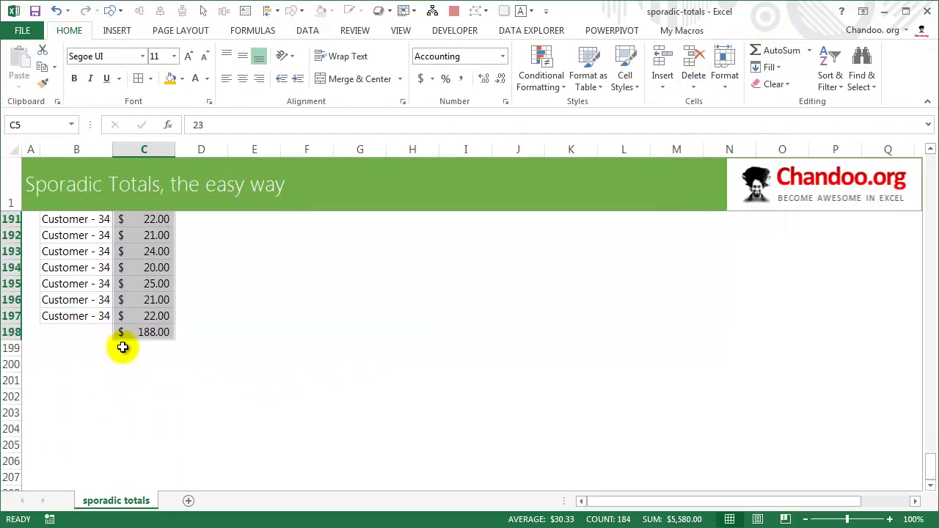
scroll(154, 336, up, 3)
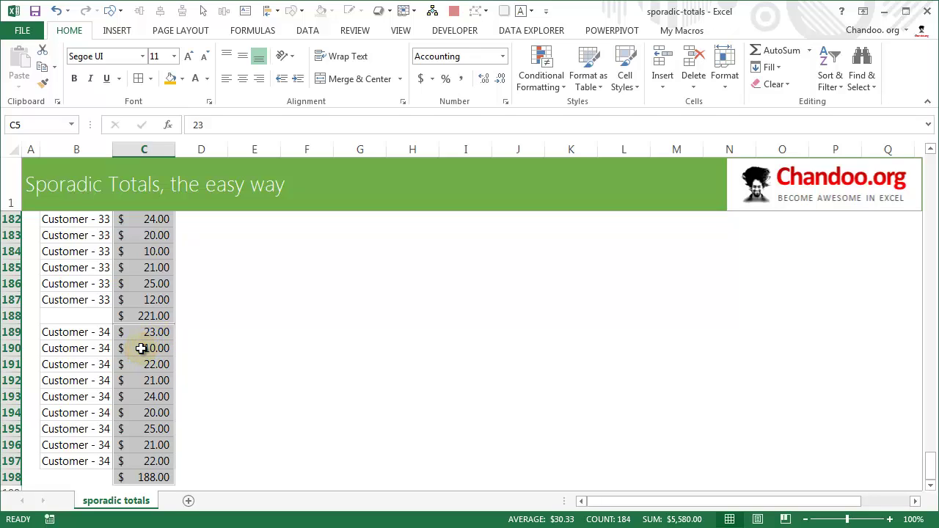
Select the 27 subtotal cells, totalling $2,790.00, with Go To Special Formulas
click(809, 51)
key(Escape)
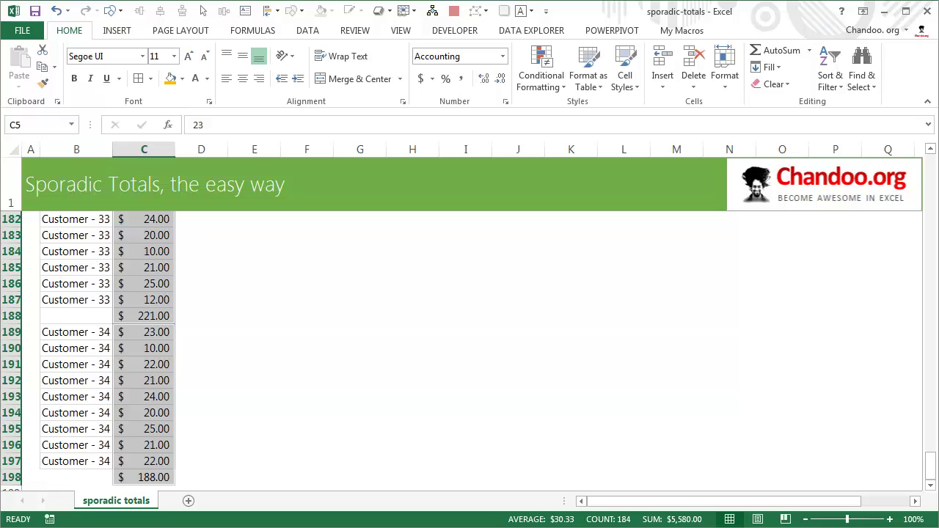
click(635, 15)
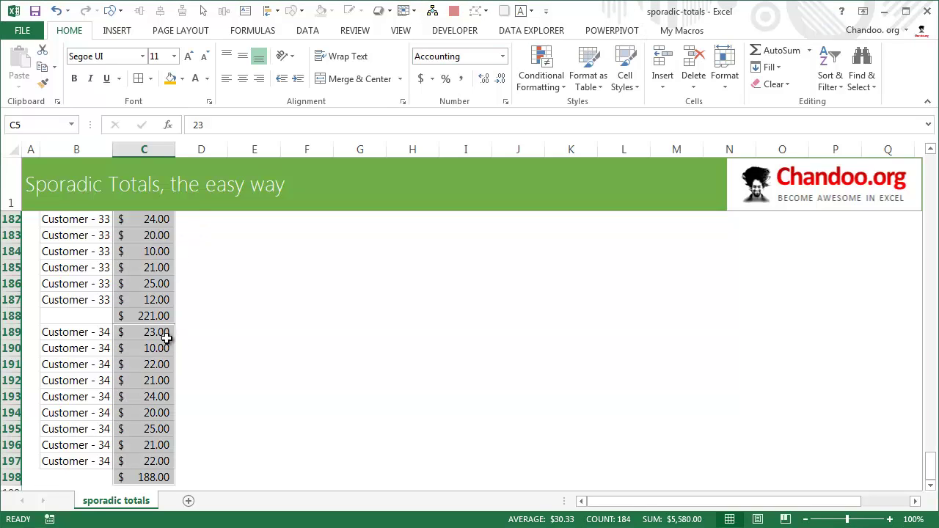
scroll(166, 385, down, 2)
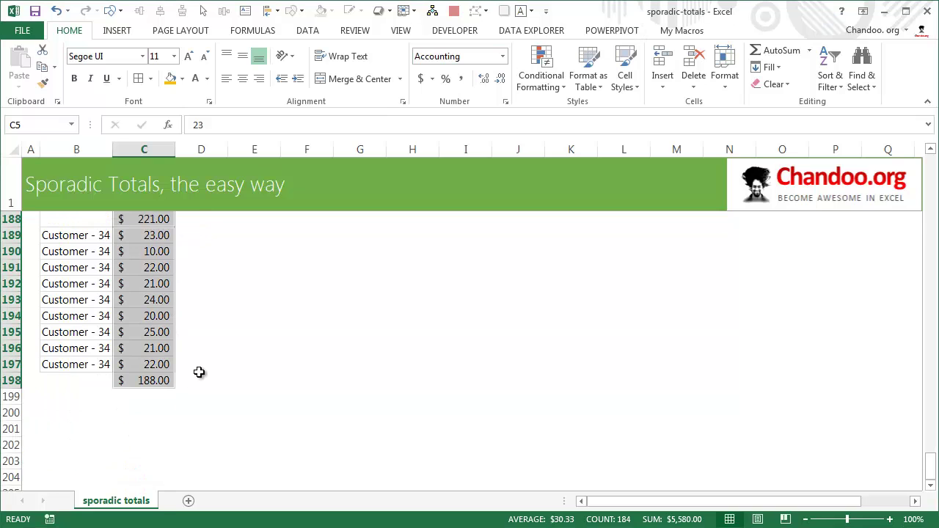
key(F5)
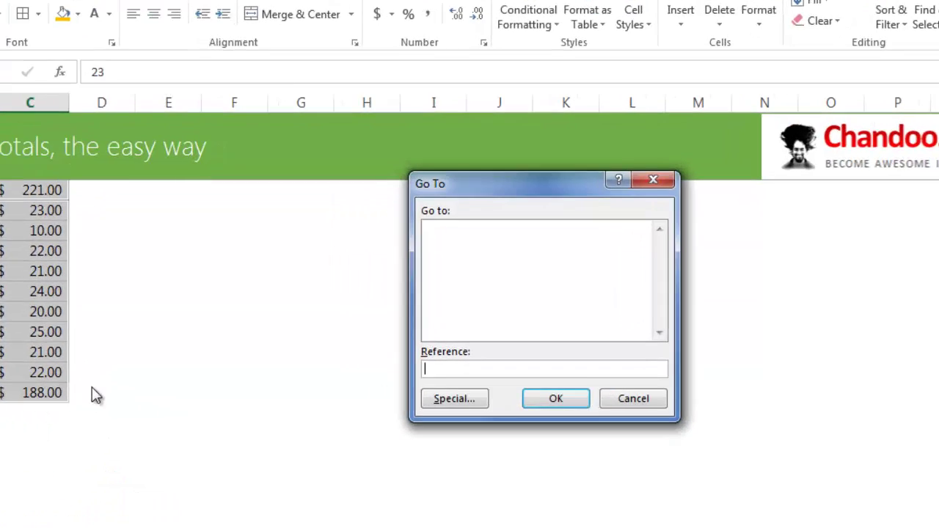
click(484, 385)
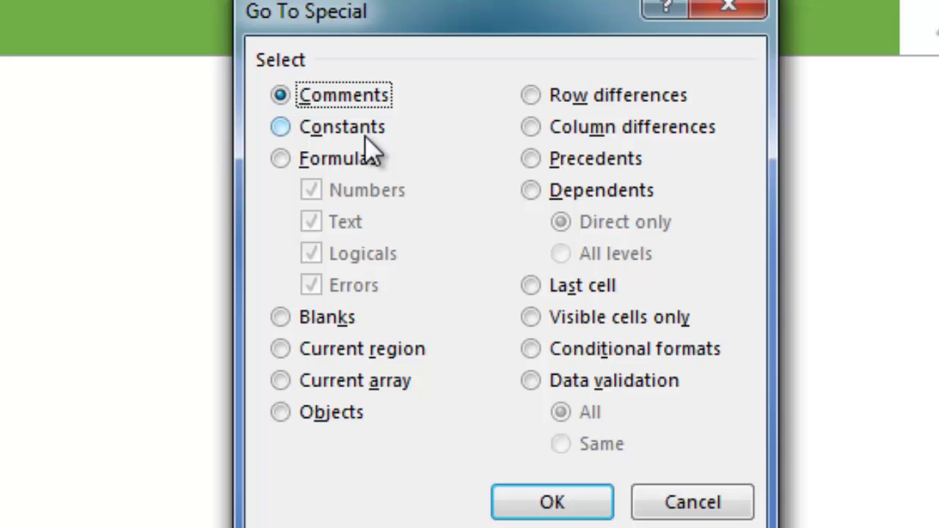
click(356, 173)
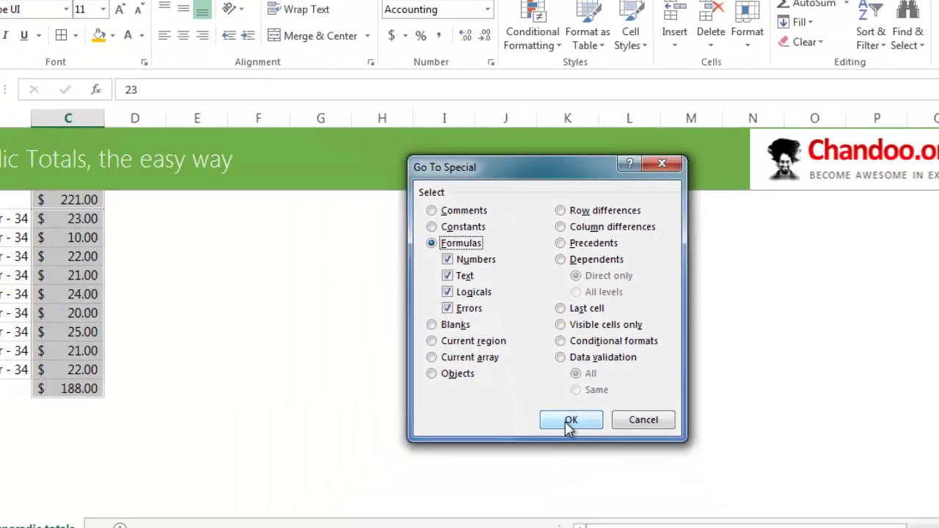
click(552, 502)
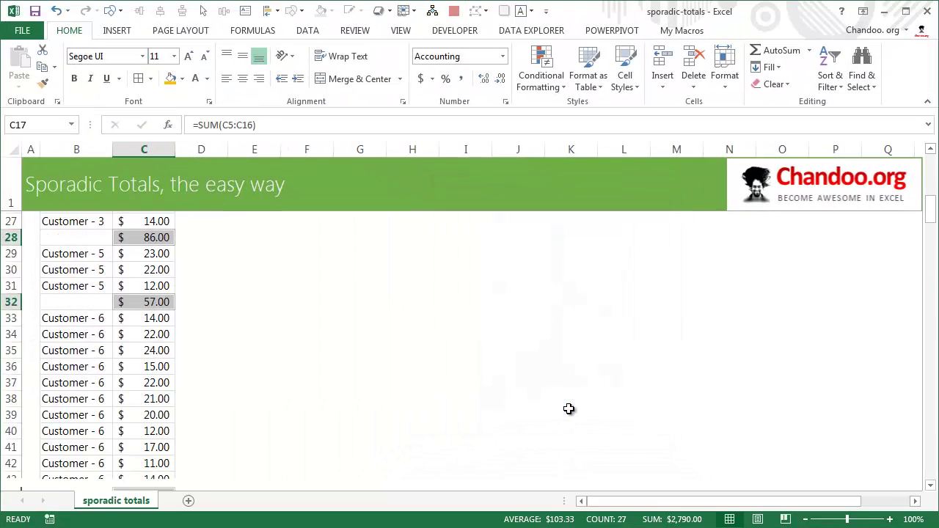
scroll(569, 408, up, 9)
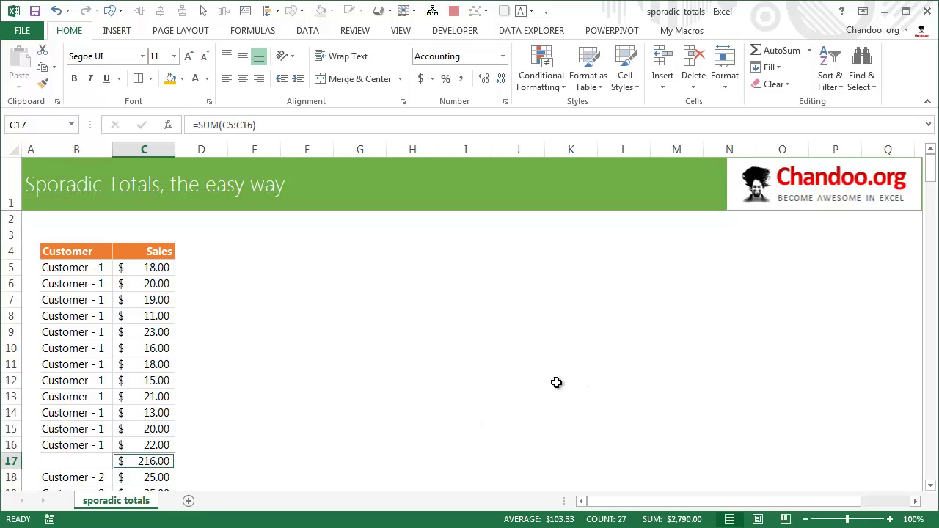
Give the 27 subtotal cells an orange fill and bold text, adding no borders
click(170, 79)
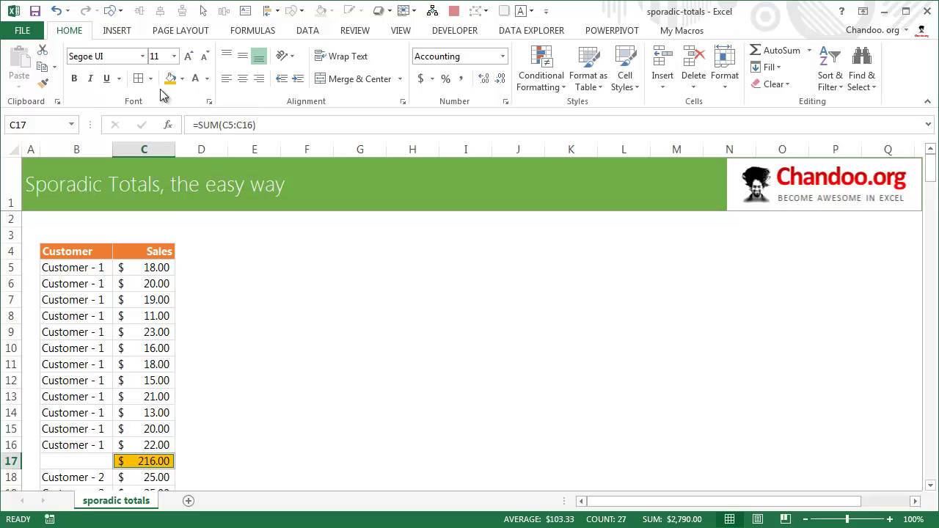
click(73, 78)
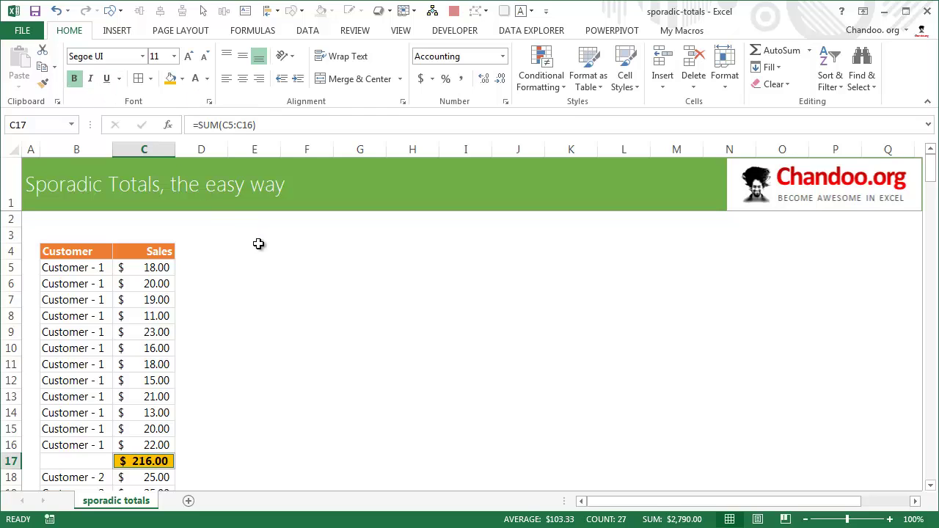
click(152, 79)
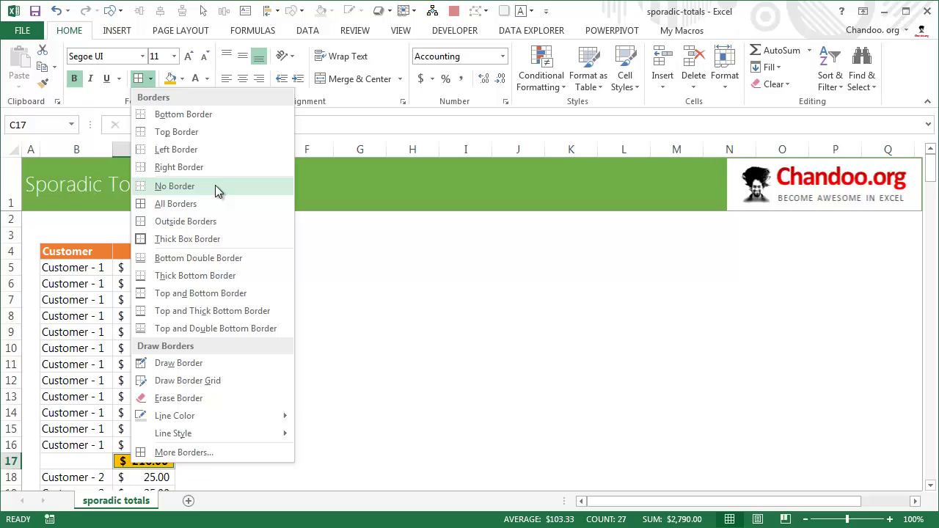
click(391, 359)
click(347, 376)
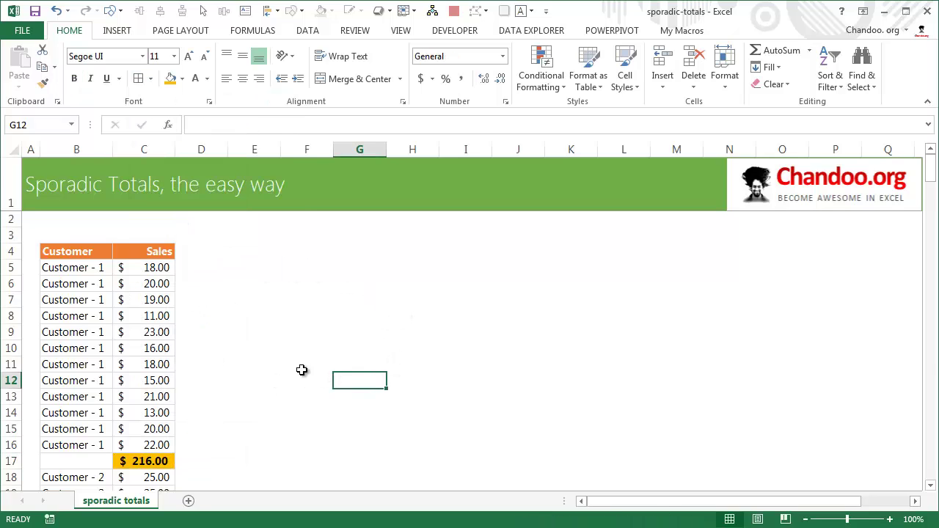
scroll(237, 367, down, 4)
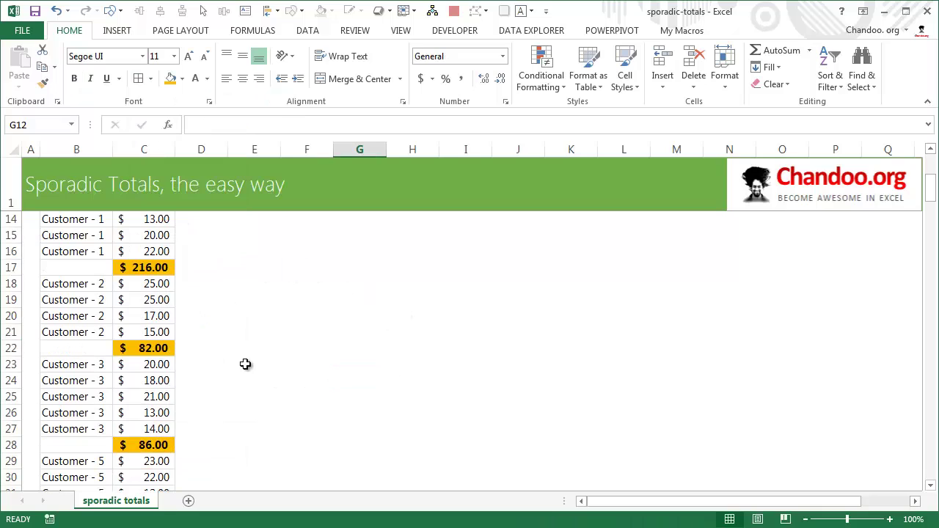
click(142, 266)
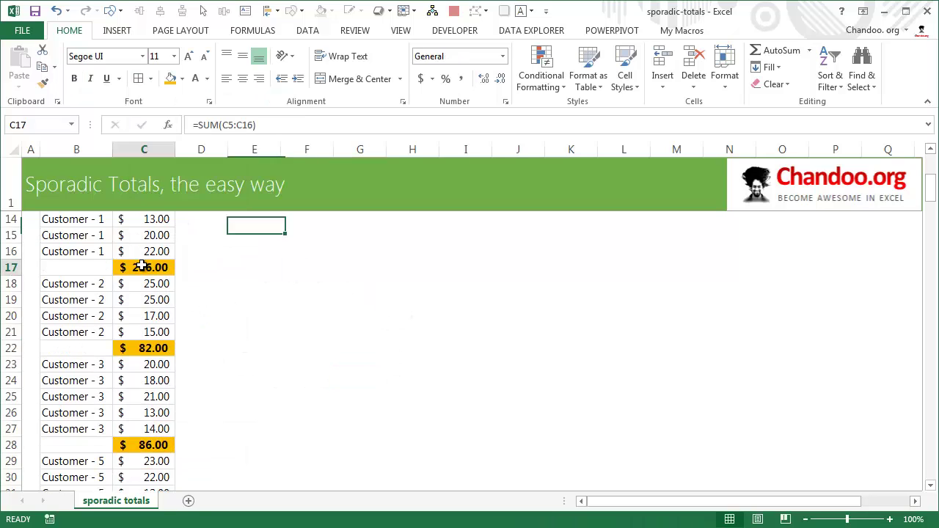
click(143, 353)
click(143, 445)
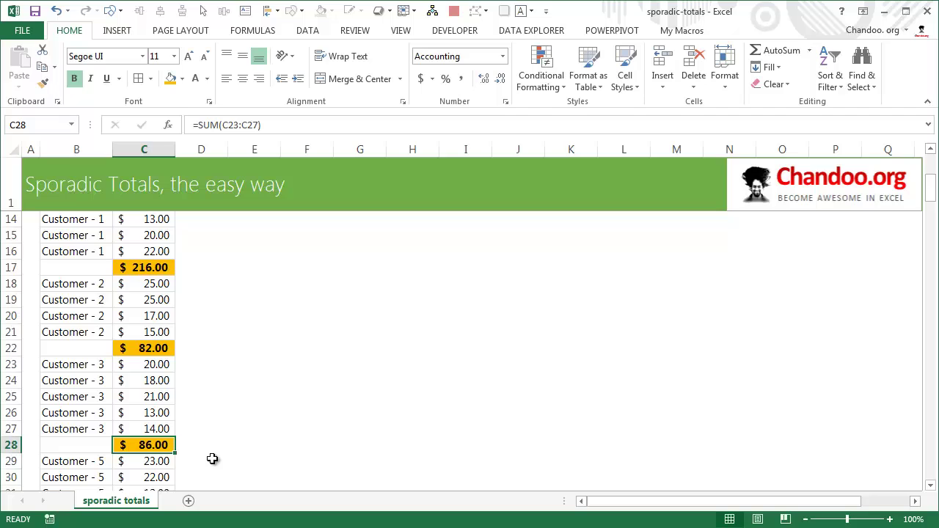
scroll(212, 459, down, 6)
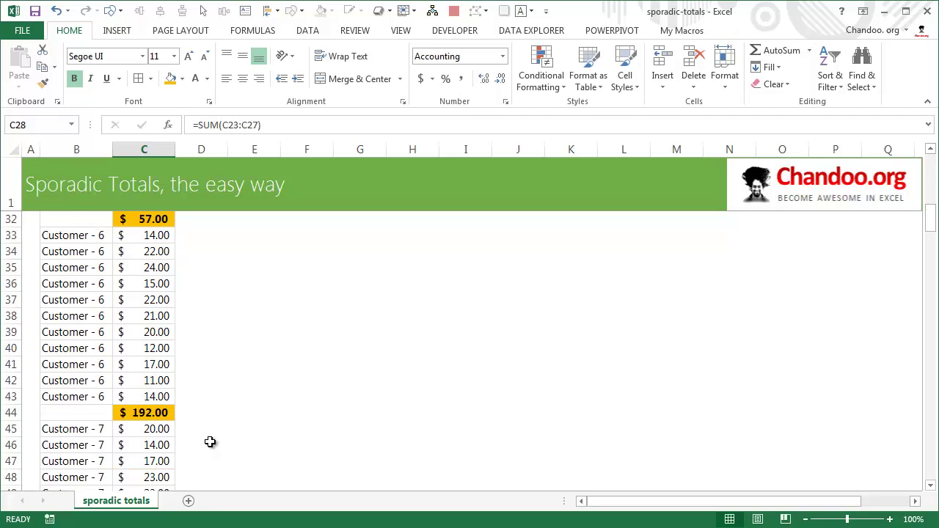
scroll(206, 447, down, 20)
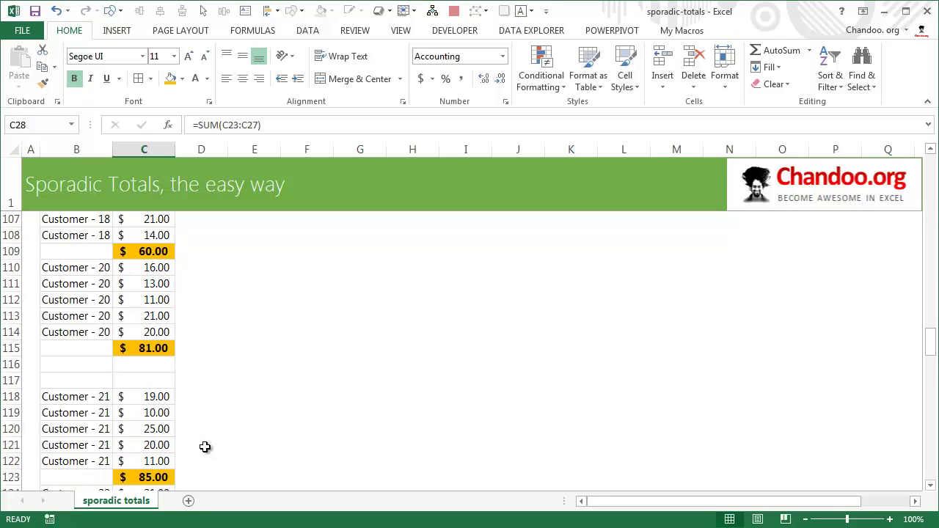
scroll(205, 447, down, 5)
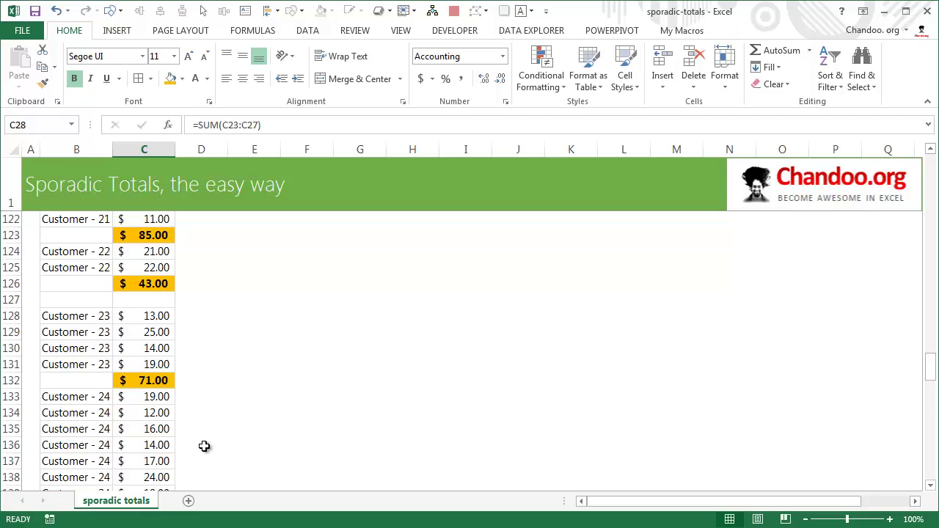
scroll(205, 447, down, 6)
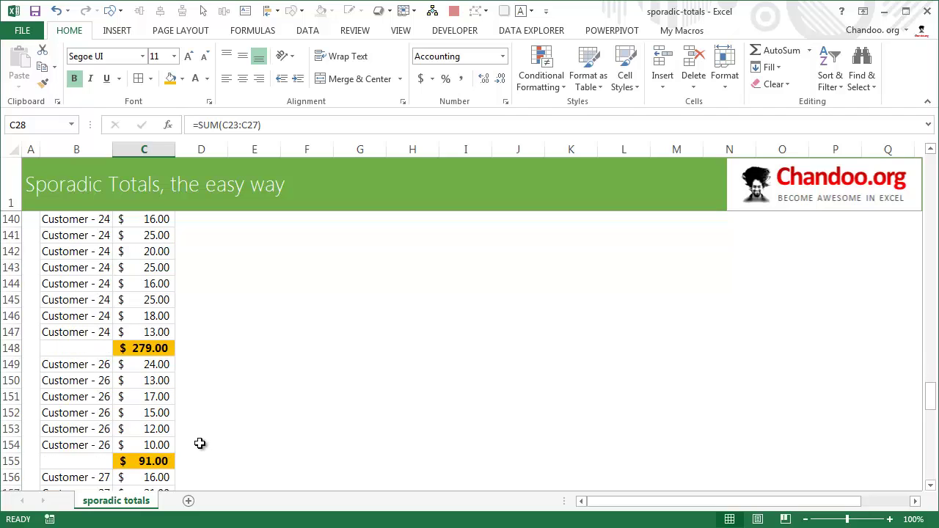